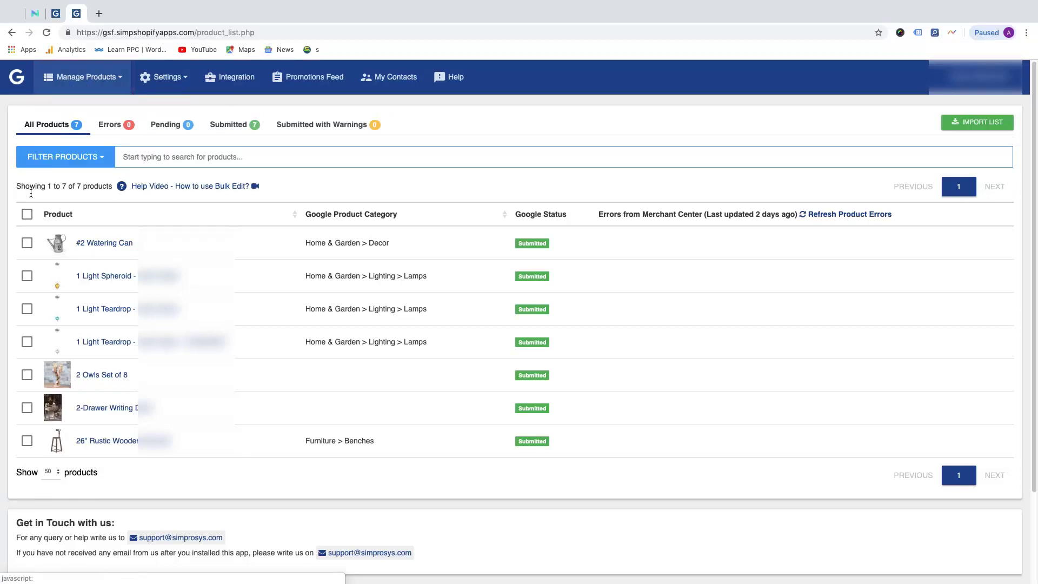
Try individual product checkboxes, then select all seven products via the header checkbox.
left_click(27, 242)
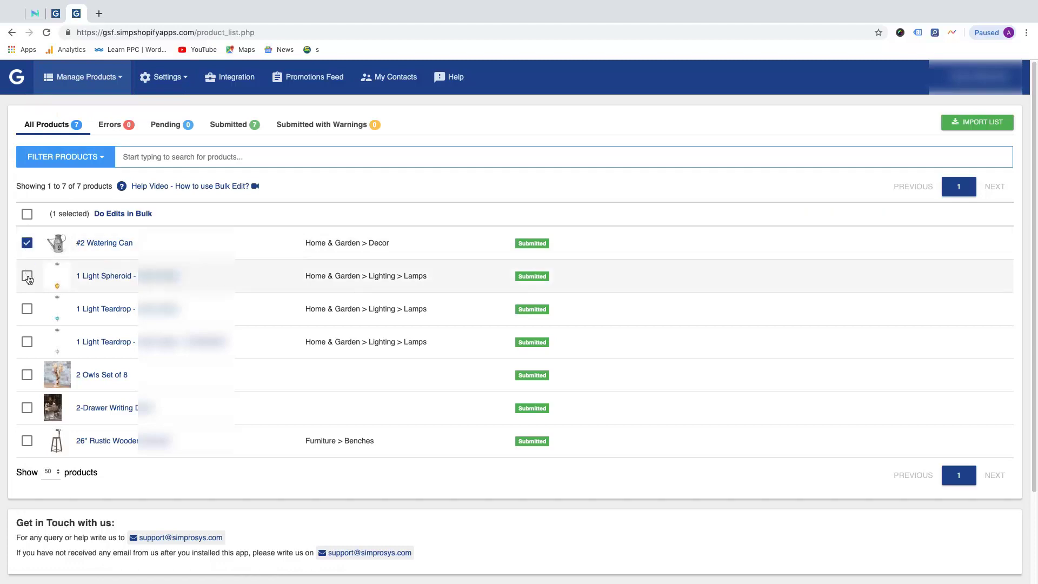
left_click(27, 276)
left_click(27, 309)
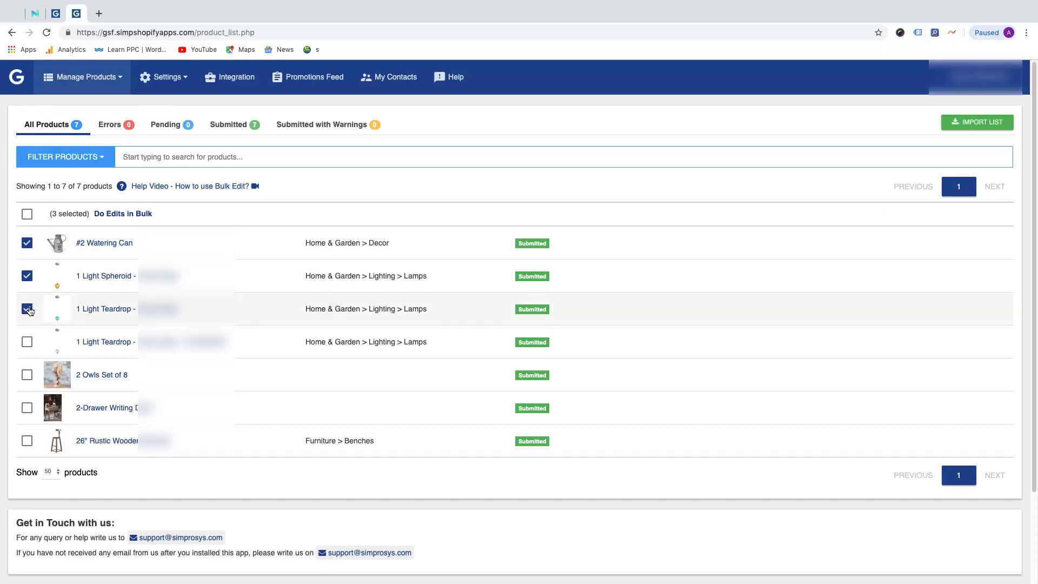
left_click(27, 276)
left_click(27, 309)
left_click(27, 242)
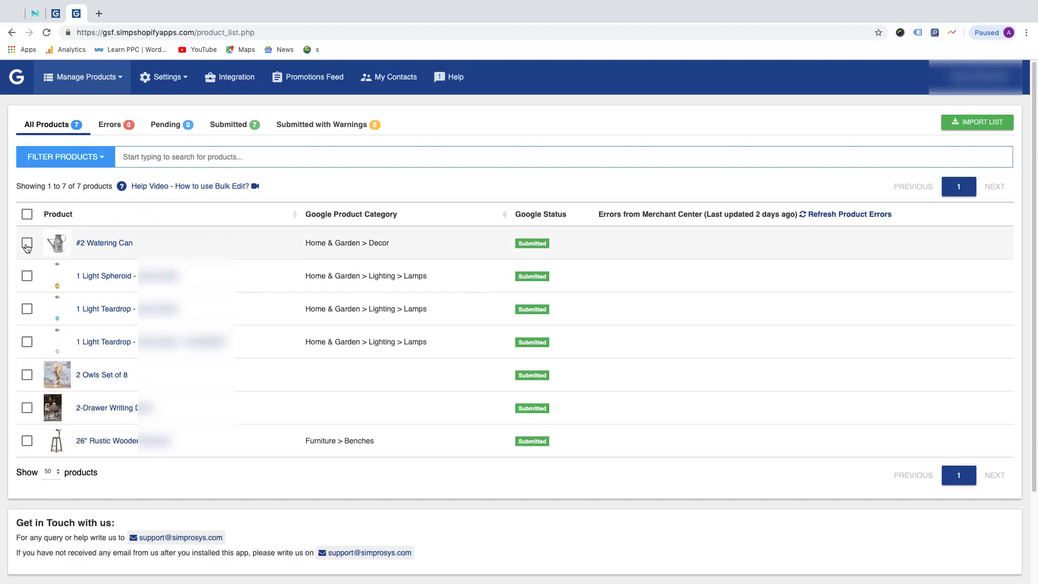
left_click(26, 215)
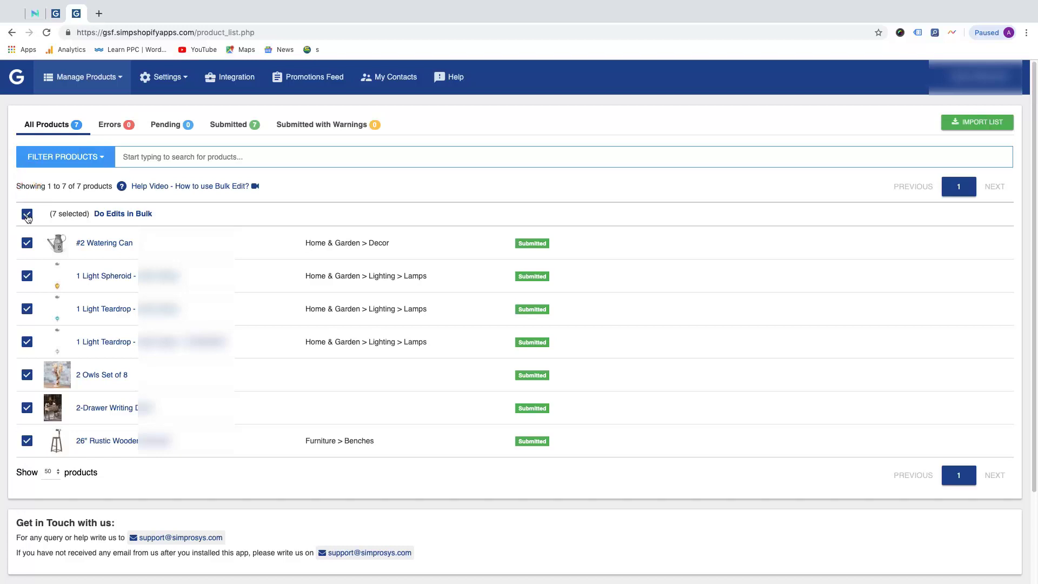
Export the selected products for Title and Description Edit and open the downloaded Sample.csv.
left_click(113, 215)
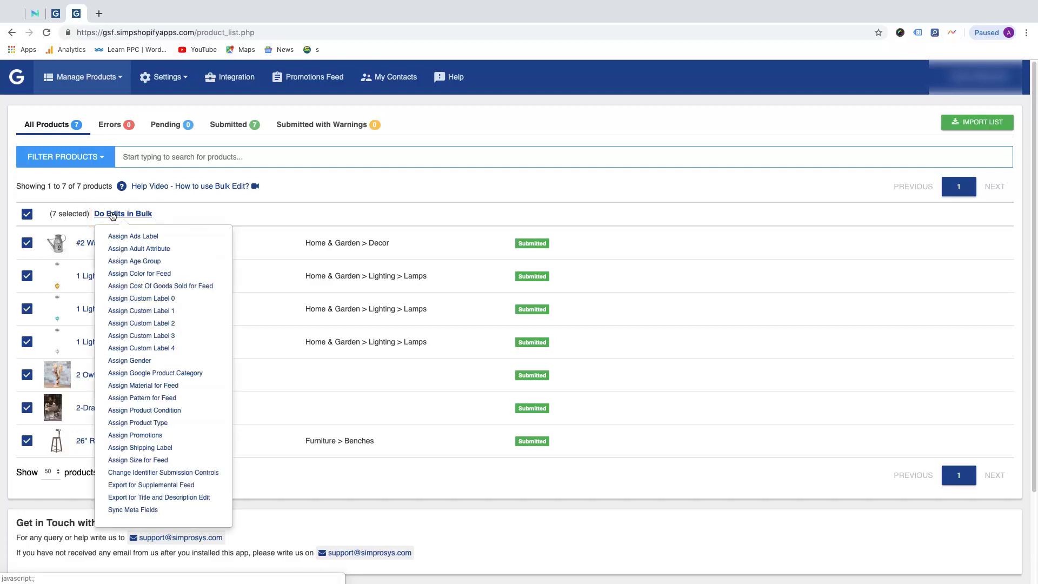
left_click(124, 498)
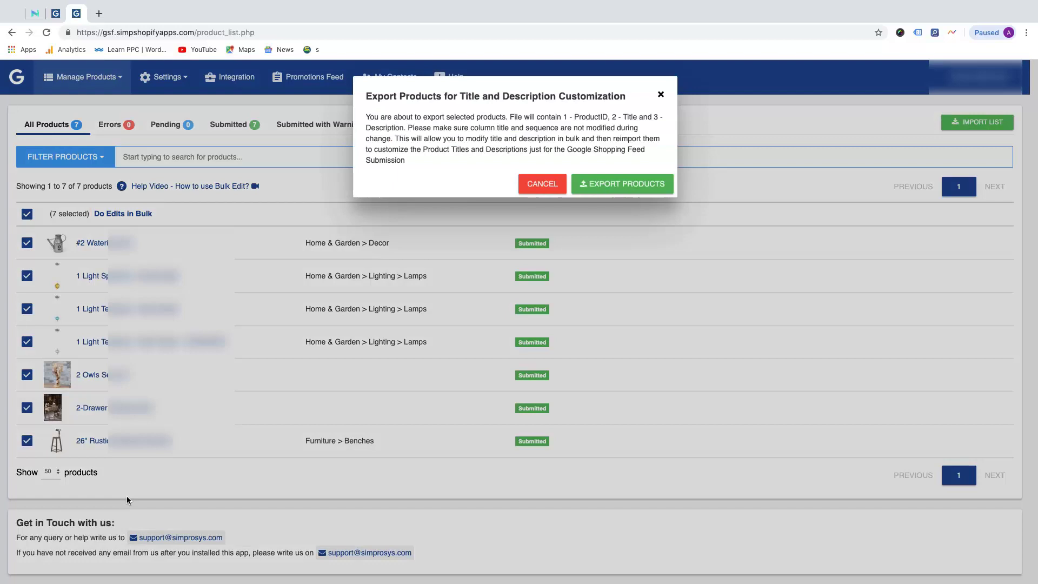
left_click(598, 193)
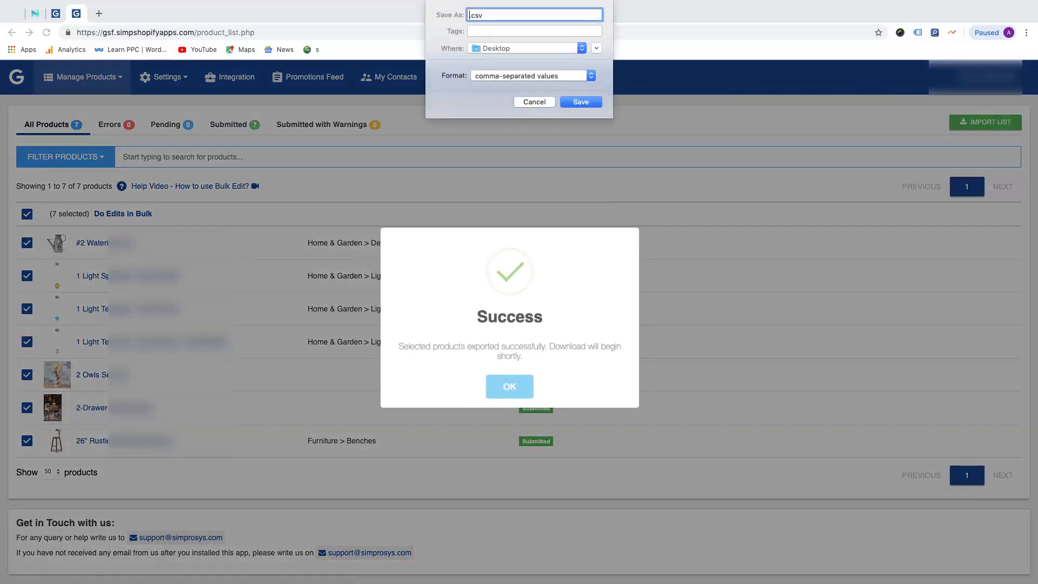
left_click(580, 102)
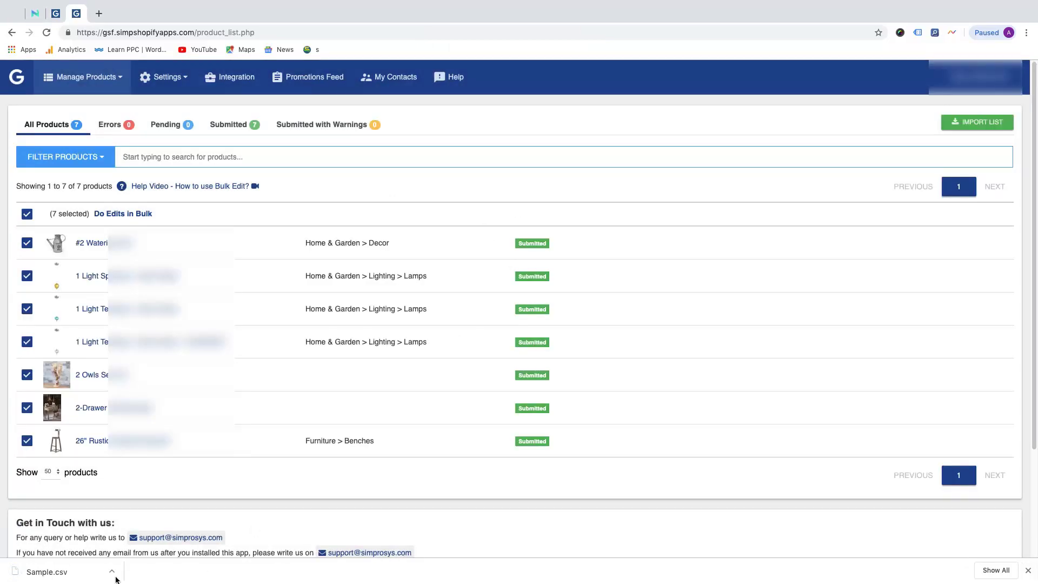
left_click(47, 572)
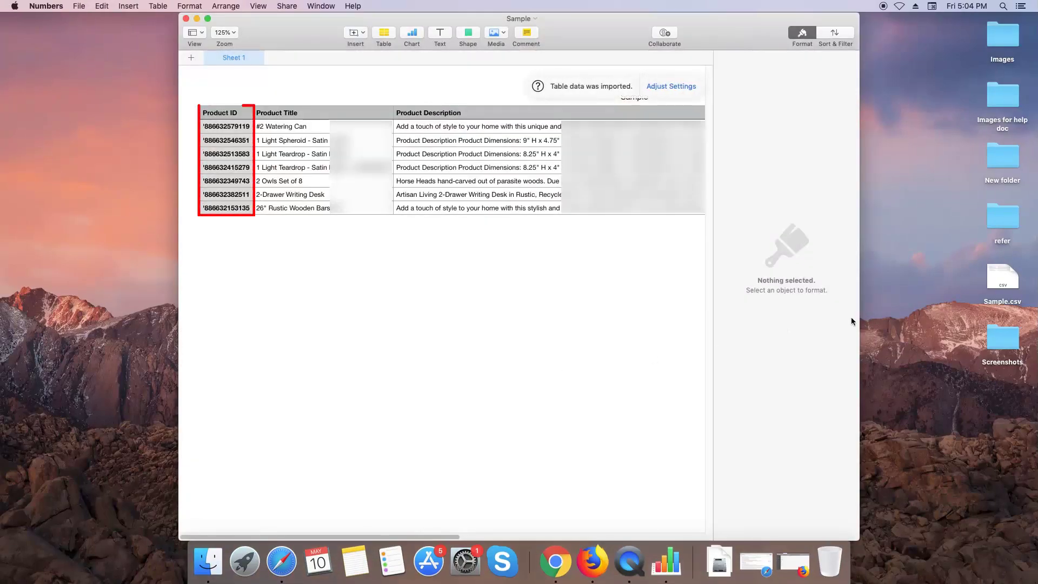
Add Amber, Aqua and Clear to the spheroid and two teardrop product titles in rows 3–5.
left_click_drag(859, 317, 1037, 317)
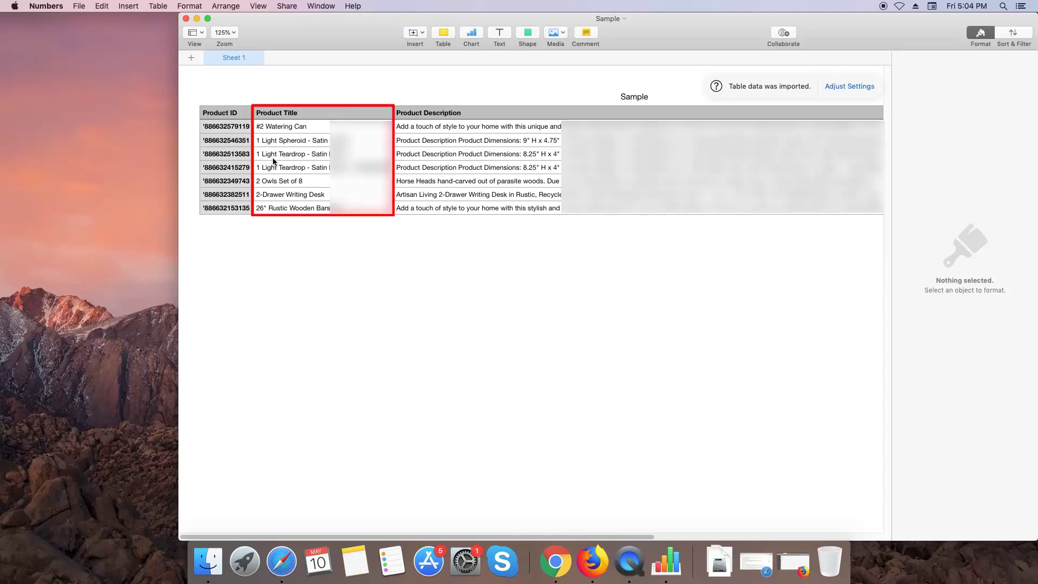
double_click(277, 141)
type("Amber")
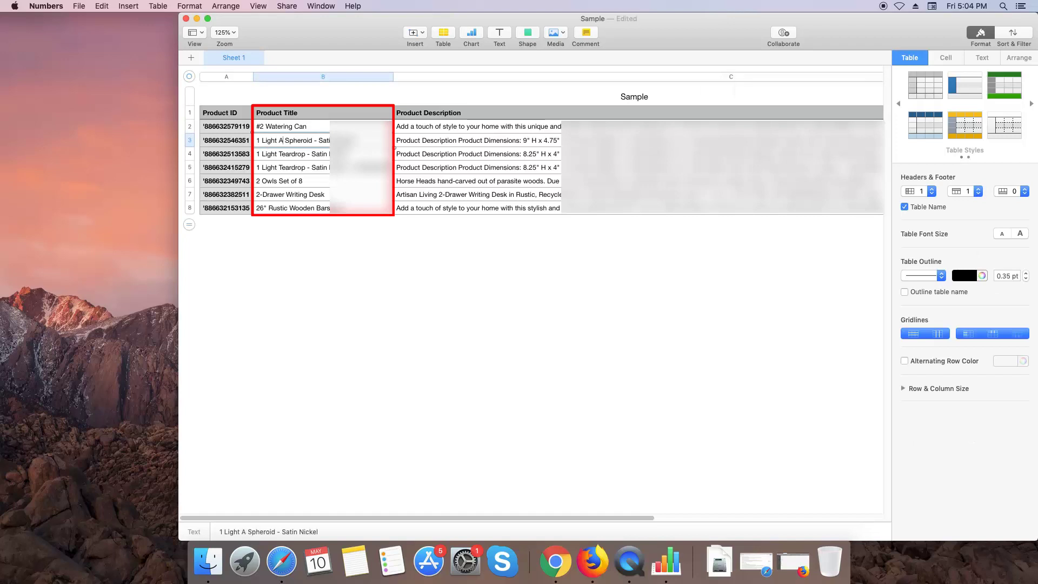
double_click(278, 154)
type("Aqua")
double_click(278, 168)
type("Clear")
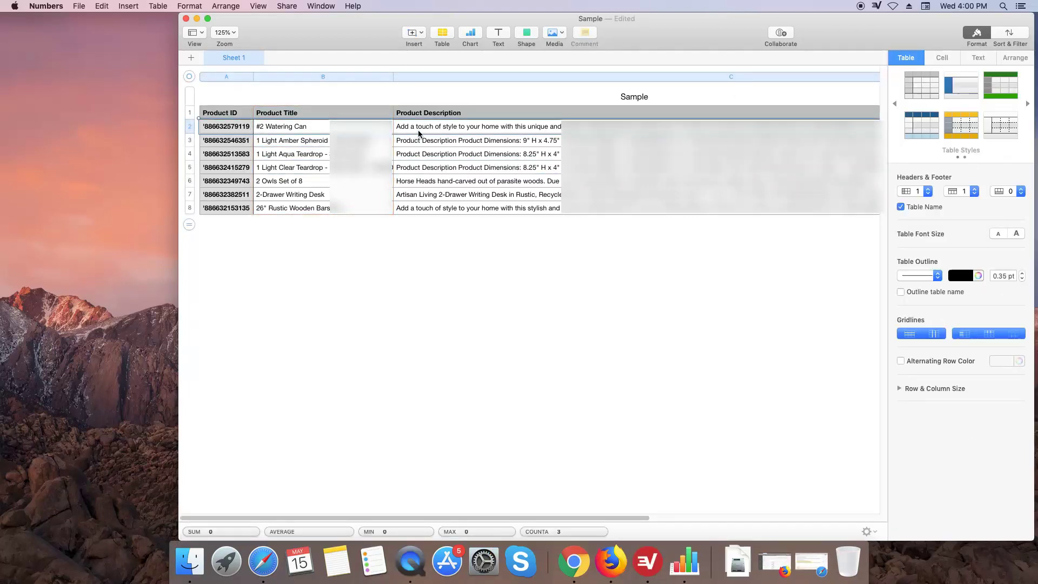
Clear row 2 and rows 6–8, then empty the descriptions C3:C5 of the three edited products.
key("Delete")
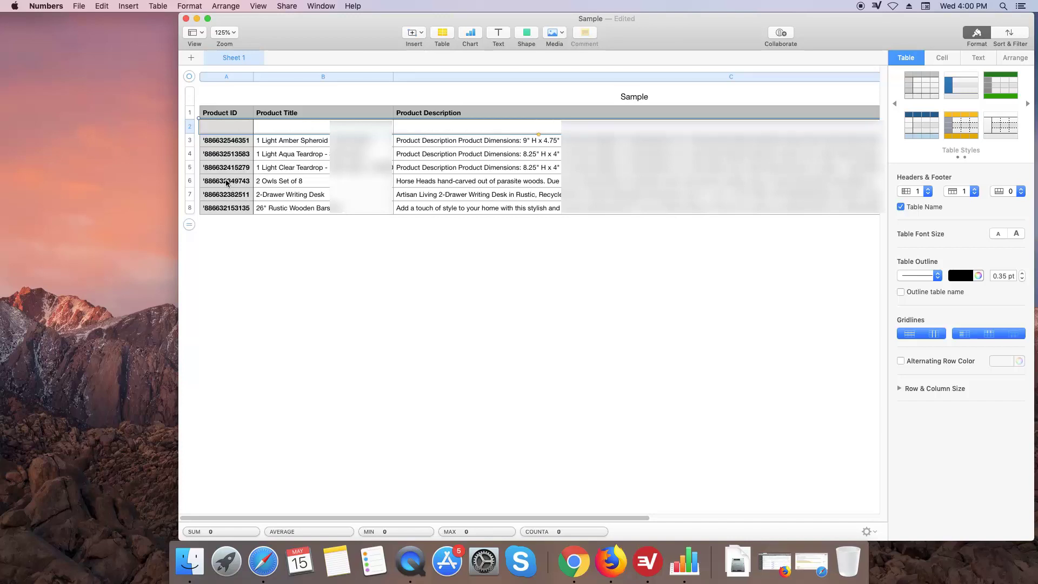
left_click(231, 182)
left_click_drag(231, 182, 425, 207)
key("Delete")
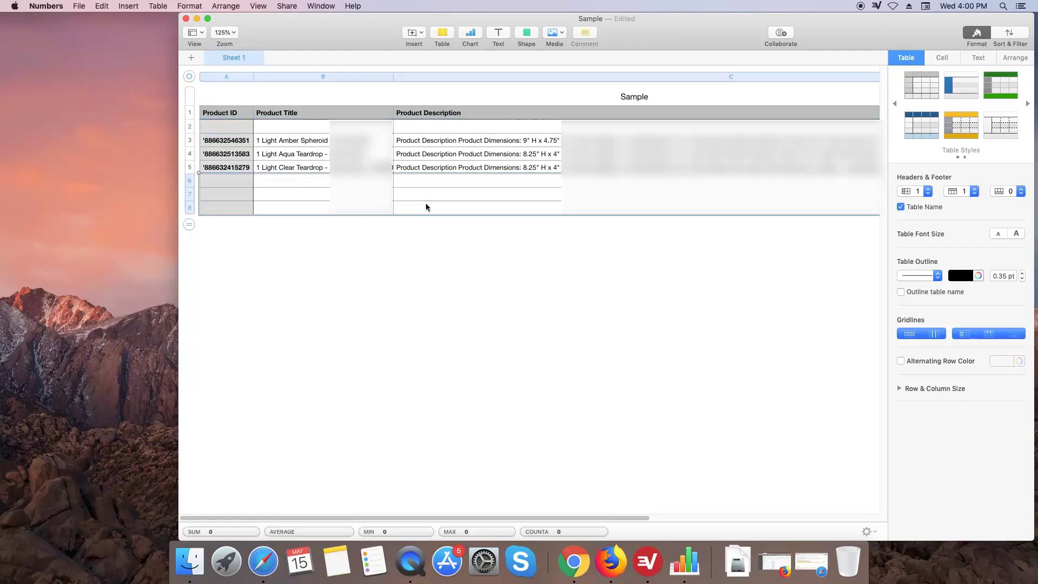
left_click_drag(417, 144, 468, 165)
key("Delete")
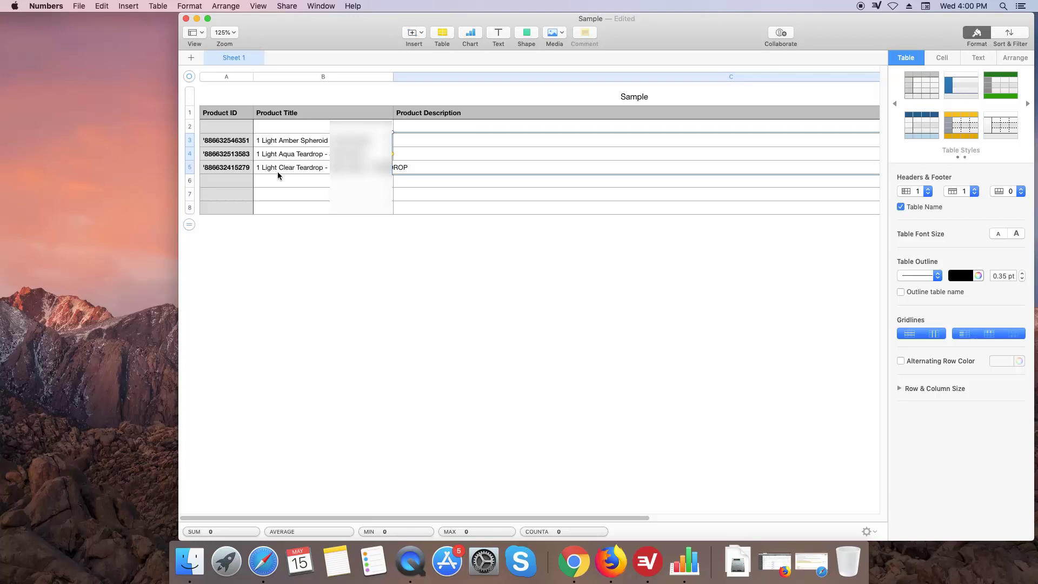
Export the sheet as a CSV named Sample1 to the desktop.
left_click(79, 6)
mouse_move(96, 118)
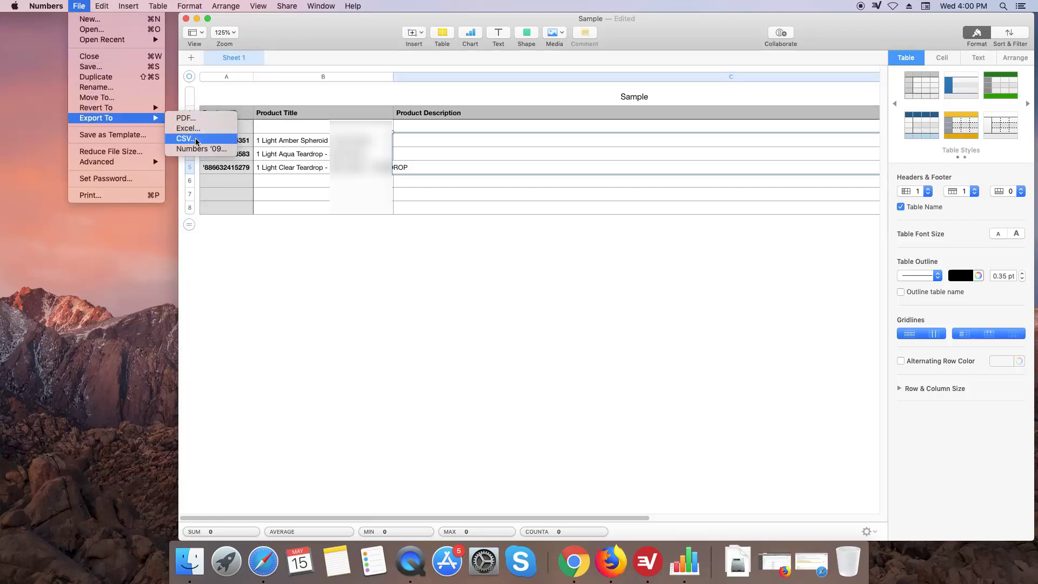
left_click(196, 134)
left_click(757, 183)
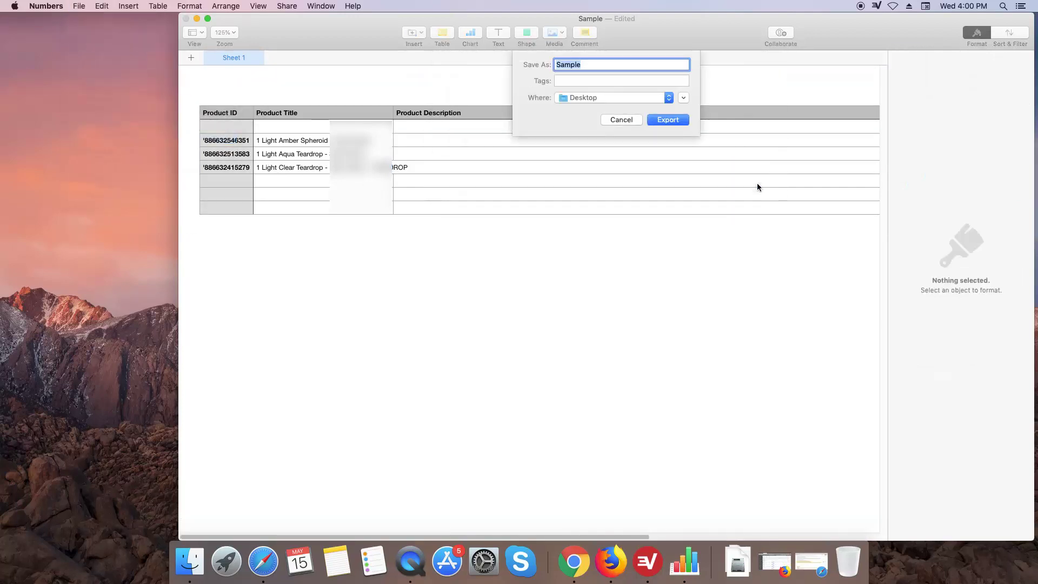
key("Right")
type("1")
left_click(675, 120)
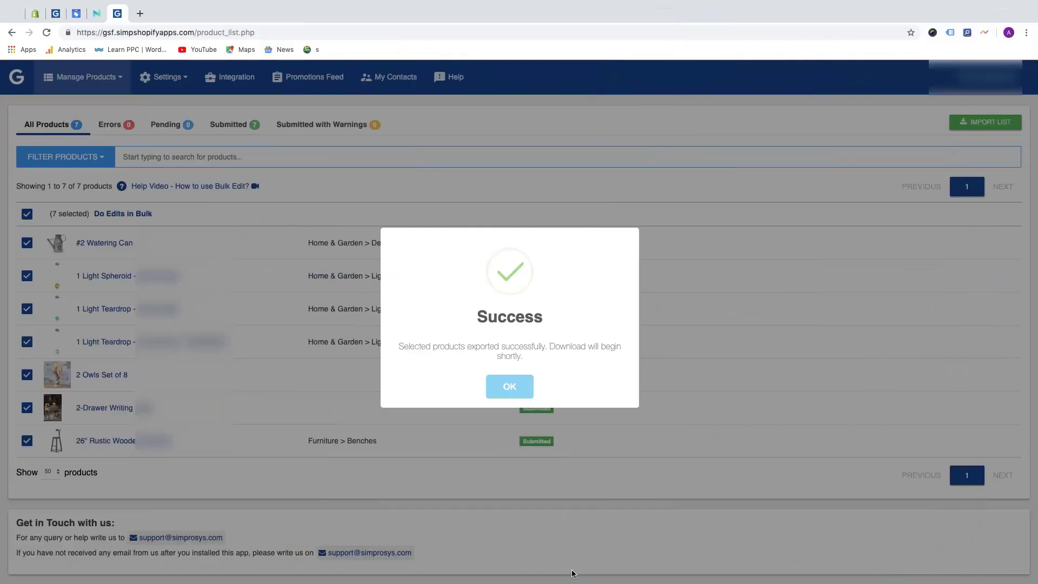
Import Sample1 into the product list and confirm, importing the 3 edited products.
left_click(507, 381)
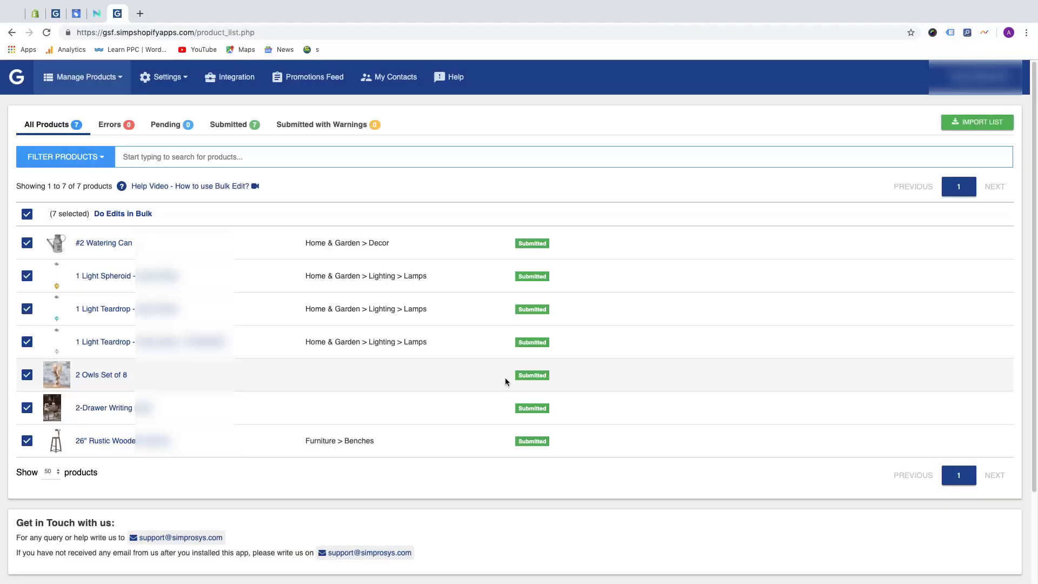
left_click(987, 125)
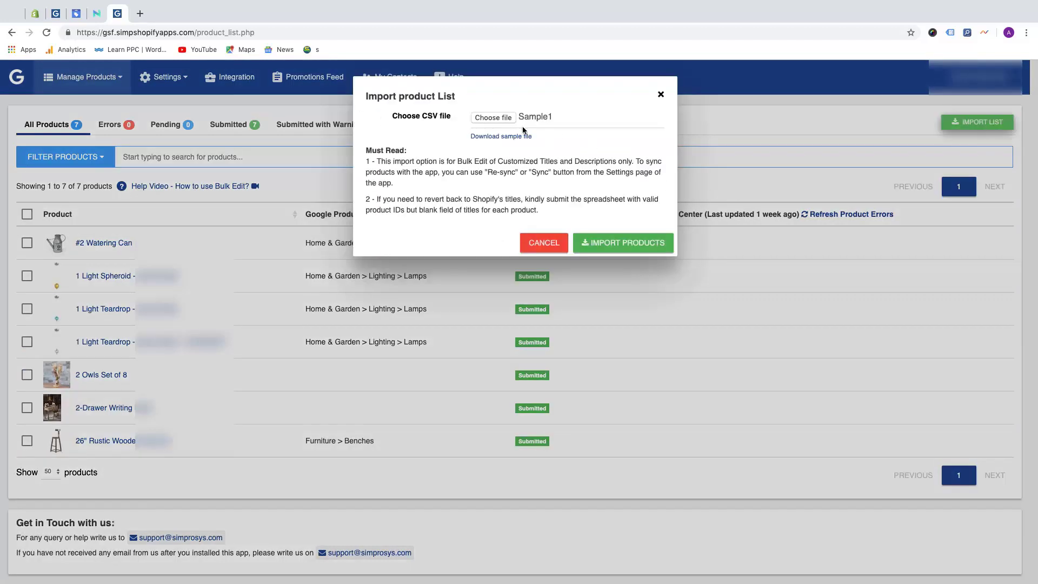
left_click(501, 122)
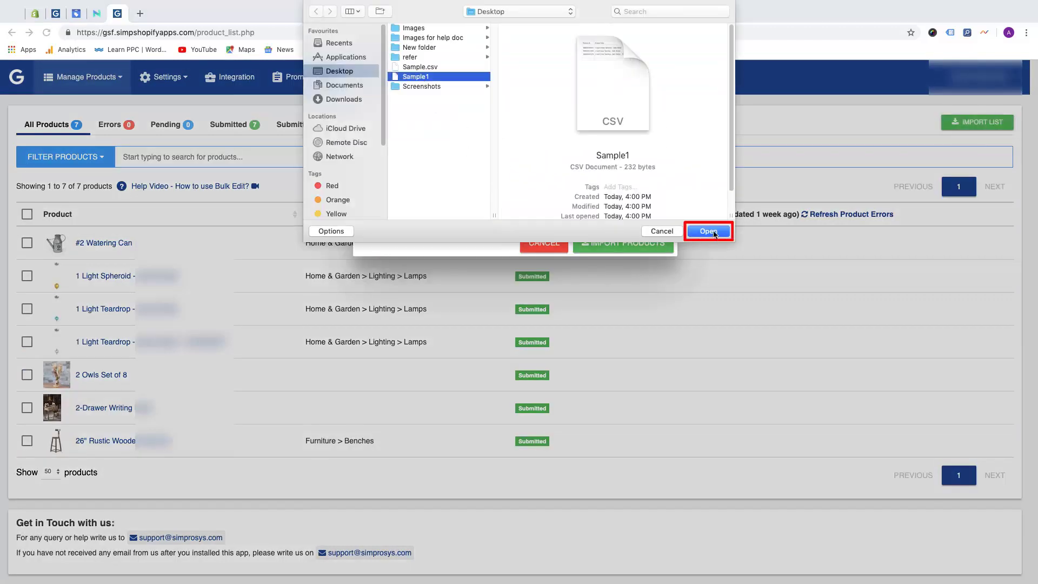
left_click(708, 232)
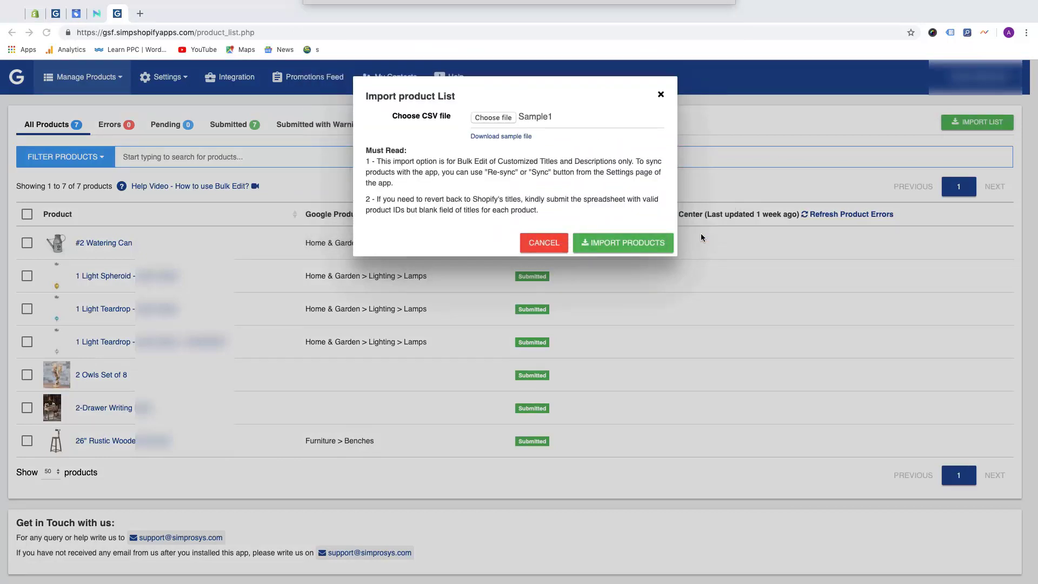
left_click(633, 243)
left_click(557, 411)
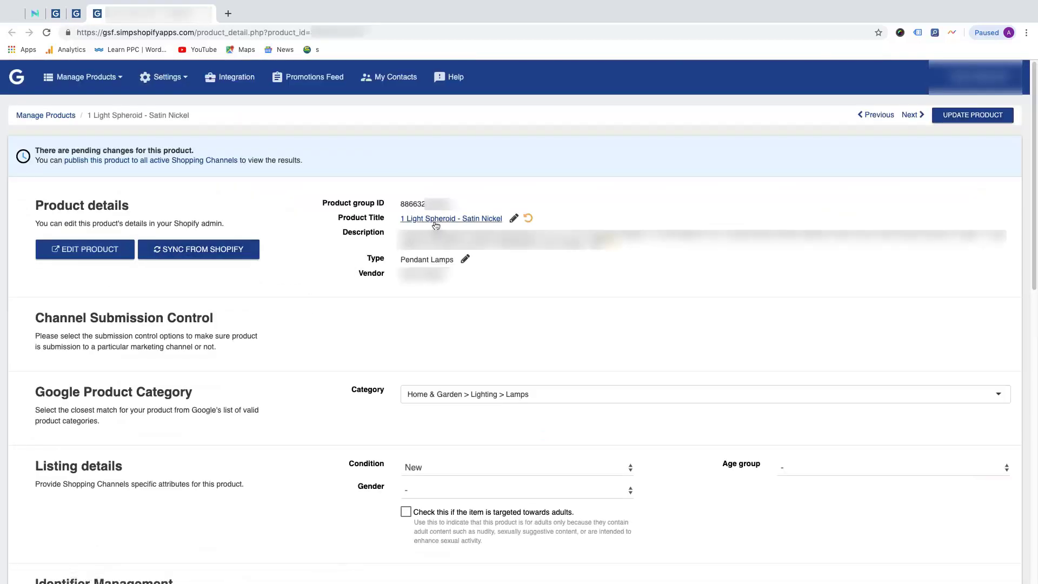
Revert the spheroid product's title and confirm with Yes.
left_click(532, 219)
left_click(652, 156)
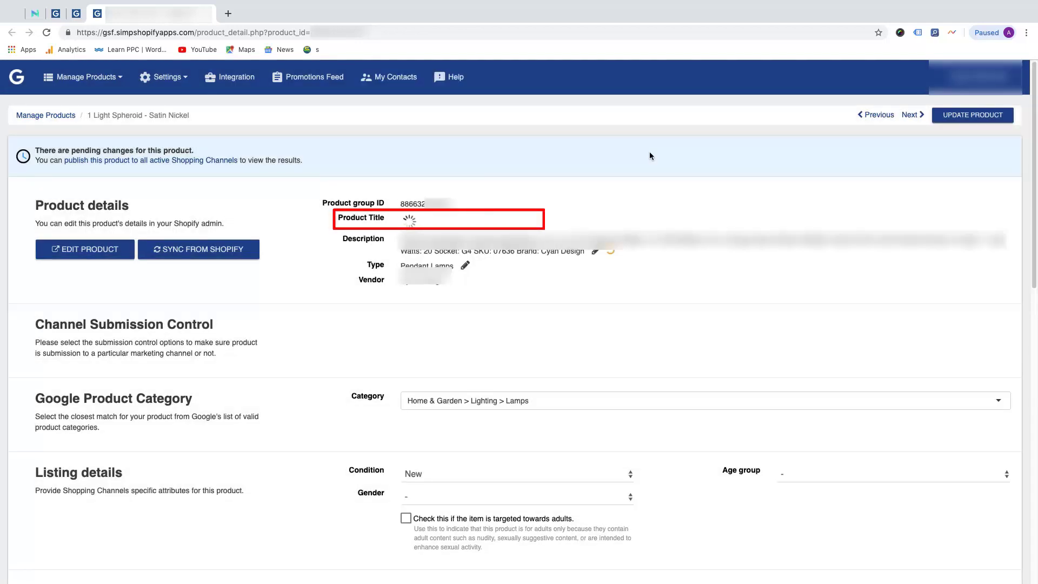